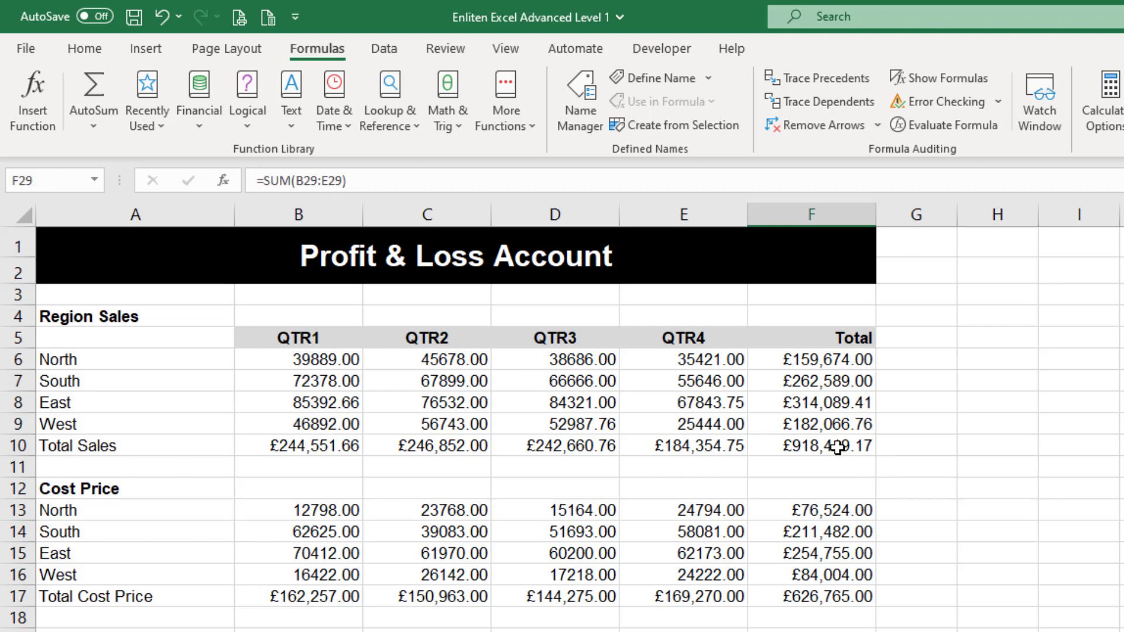
Step: Trace every level of precedents for the grand Total Sales formula in F10, and clear the arrows
left_click(837, 447)
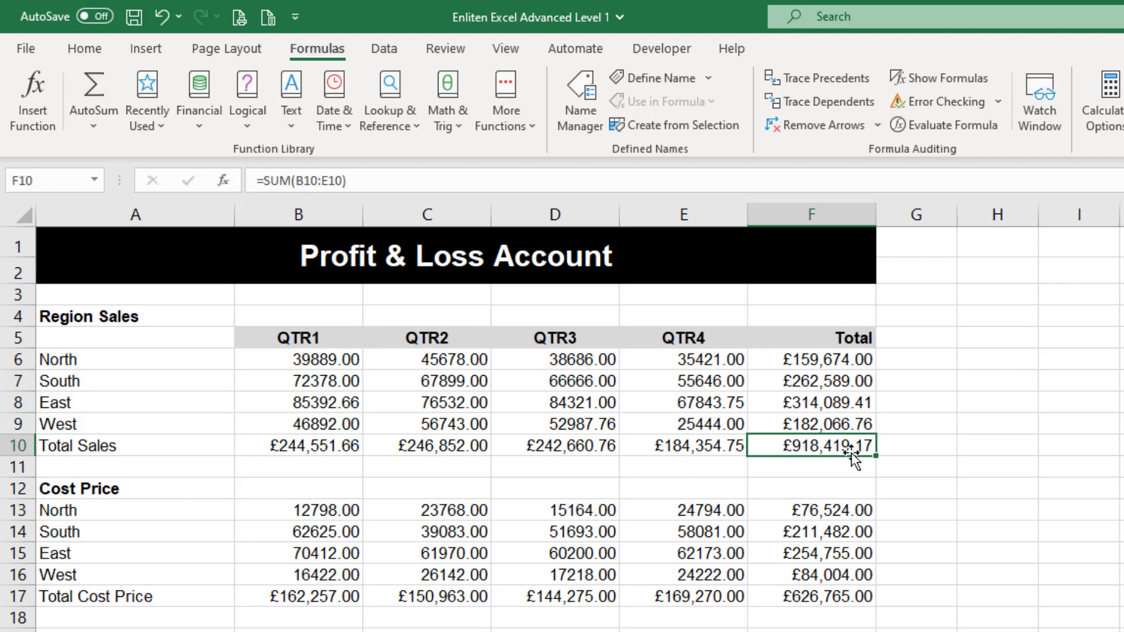
left_click(834, 86)
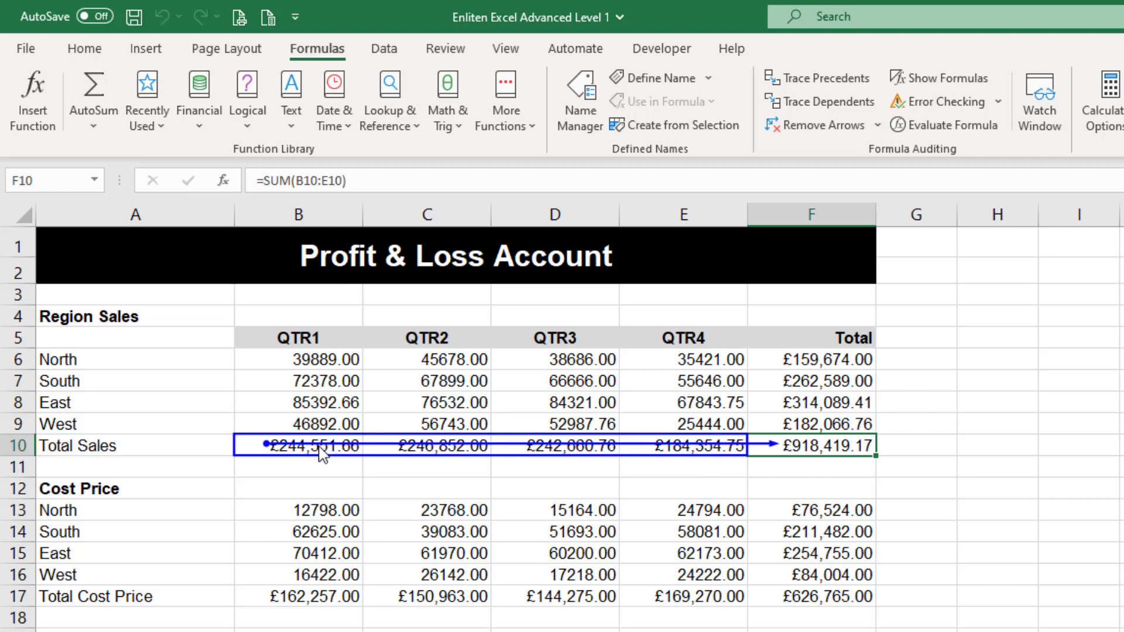
left_click(842, 91)
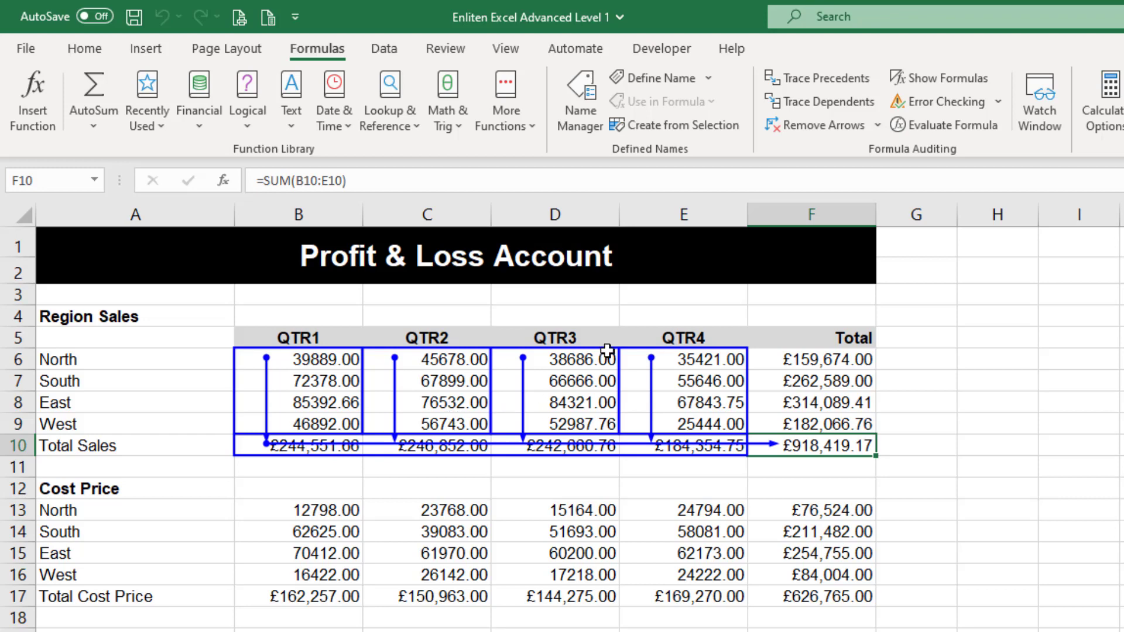
left_click(823, 82)
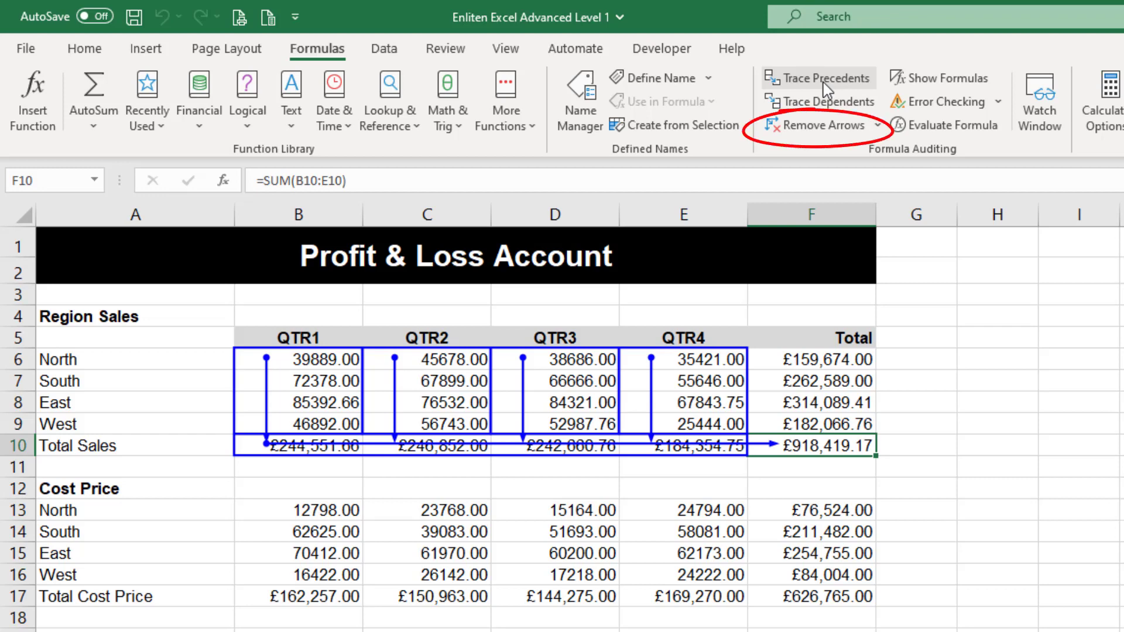
left_click(829, 129)
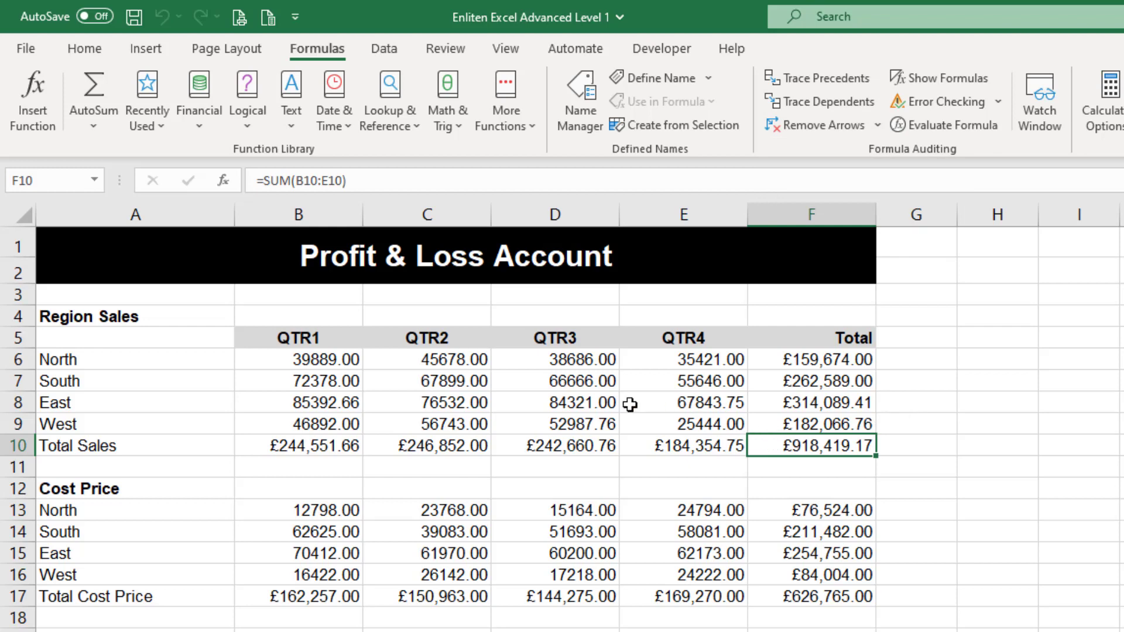
Step: Trace every level of dependents for the North QTR1 sales figure in B6, and clear the arrows
left_click(318, 363)
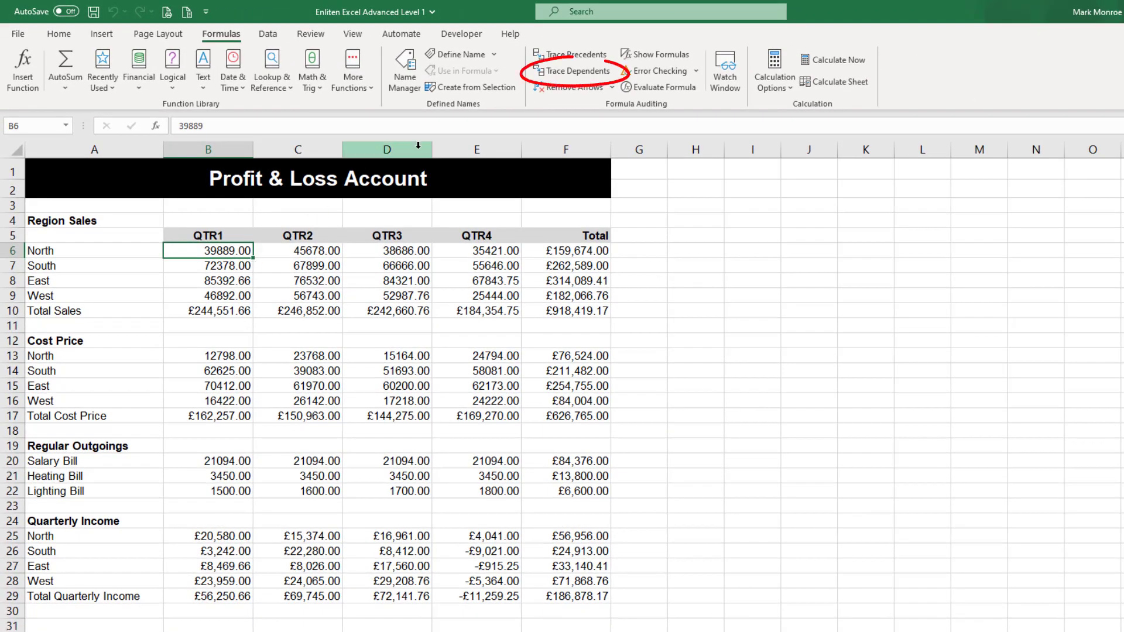
left_click(592, 74)
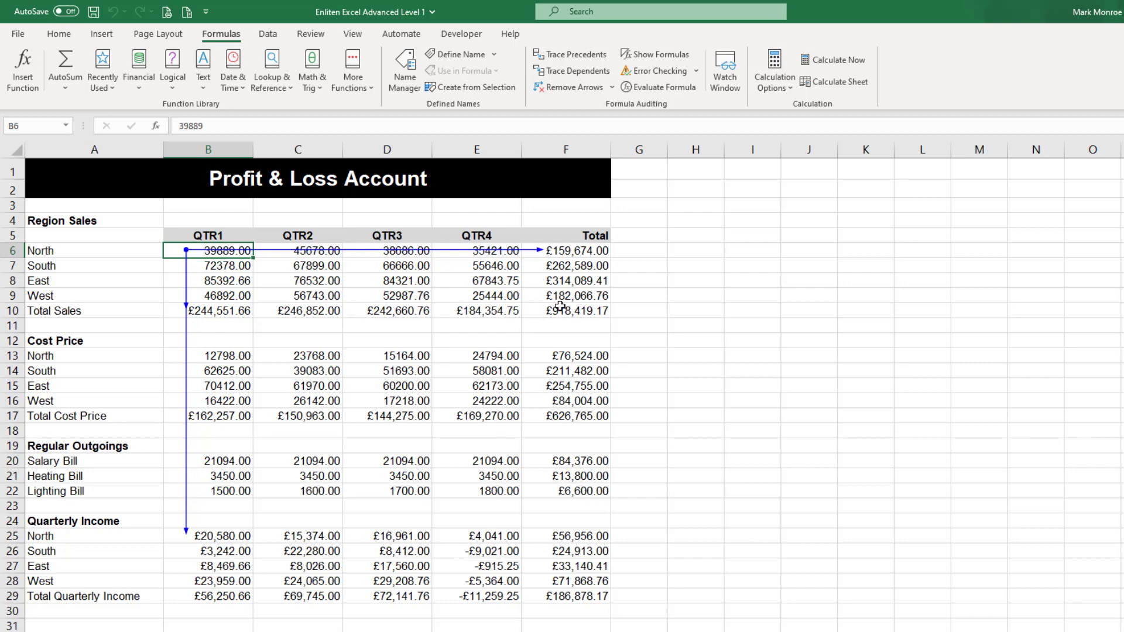
left_click(579, 75)
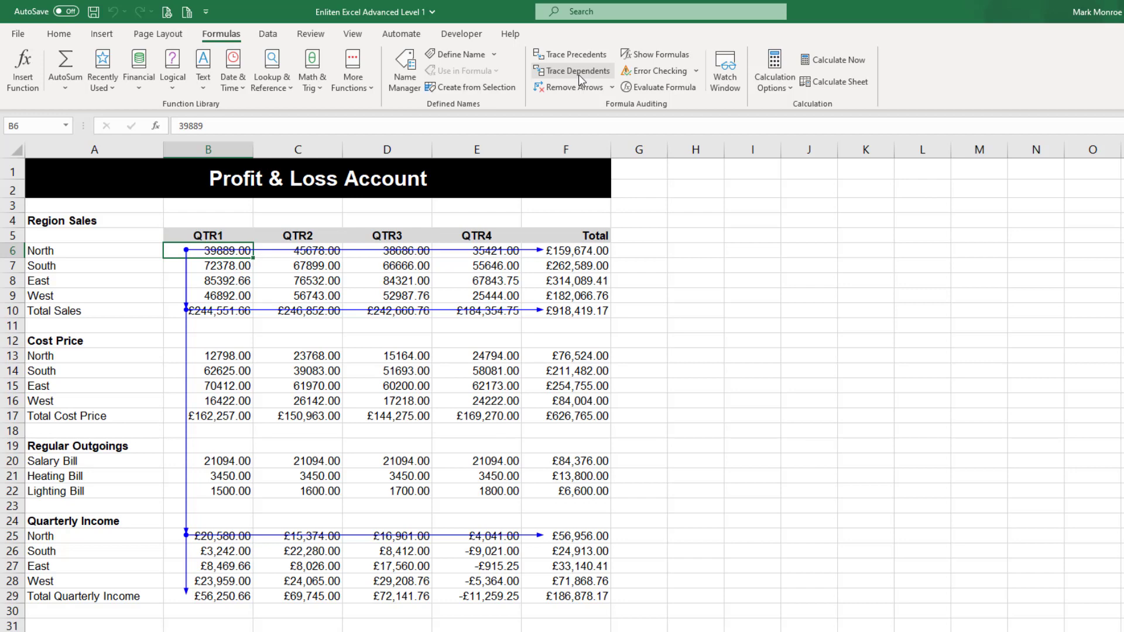
left_click(578, 74)
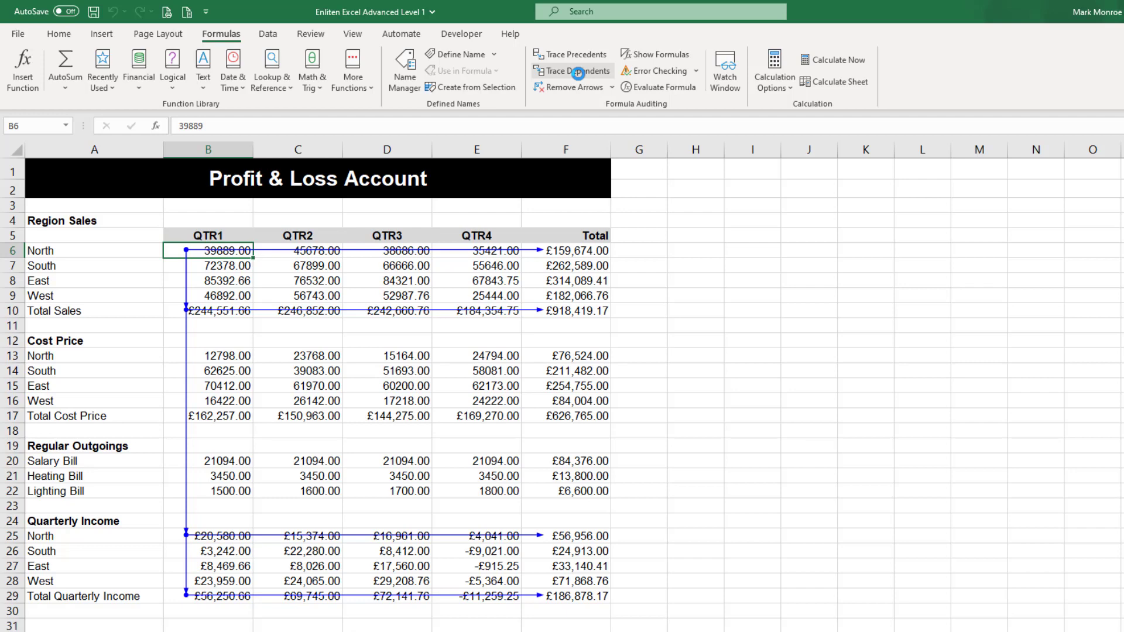
left_click(578, 73)
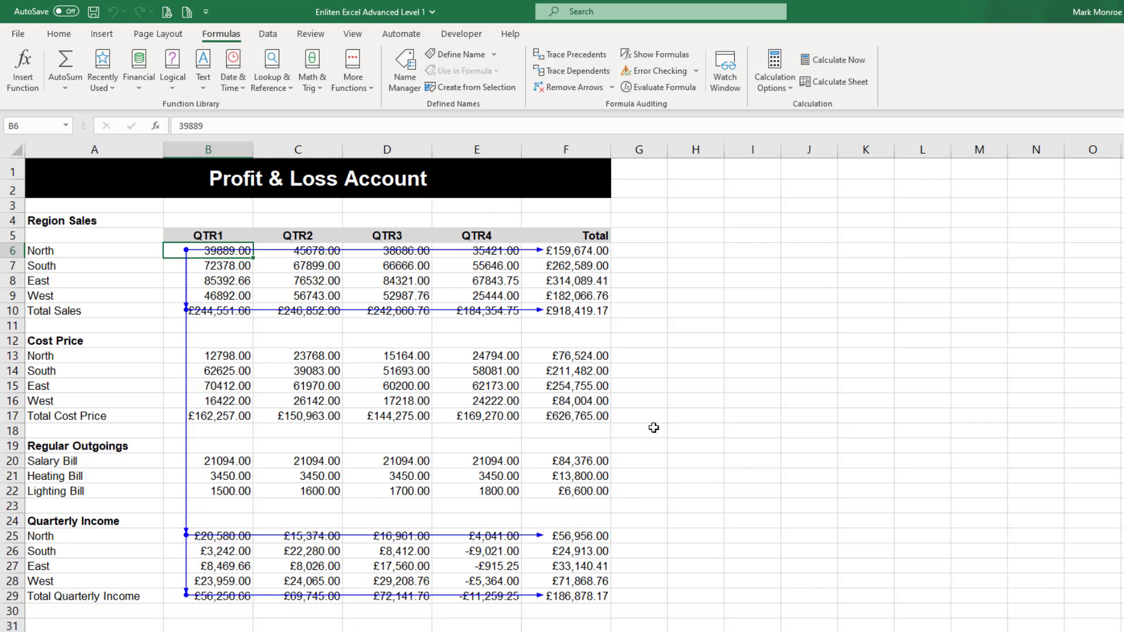
left_click(561, 92)
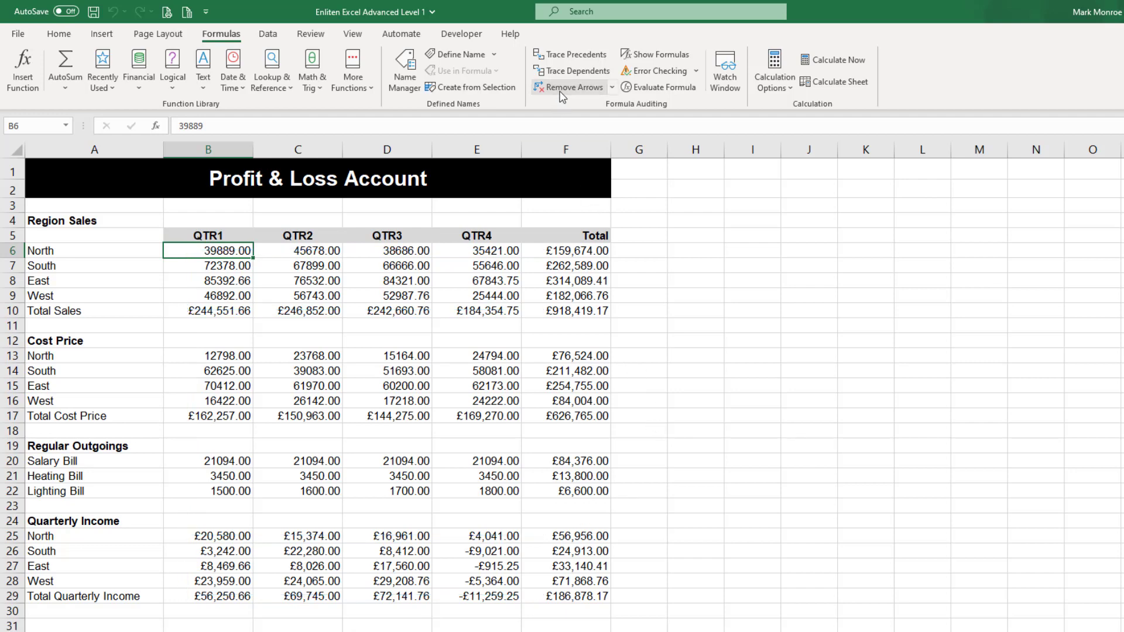
Step: Show the formulas in all cells for review and switch the sheet back to displaying values
left_click(659, 54)
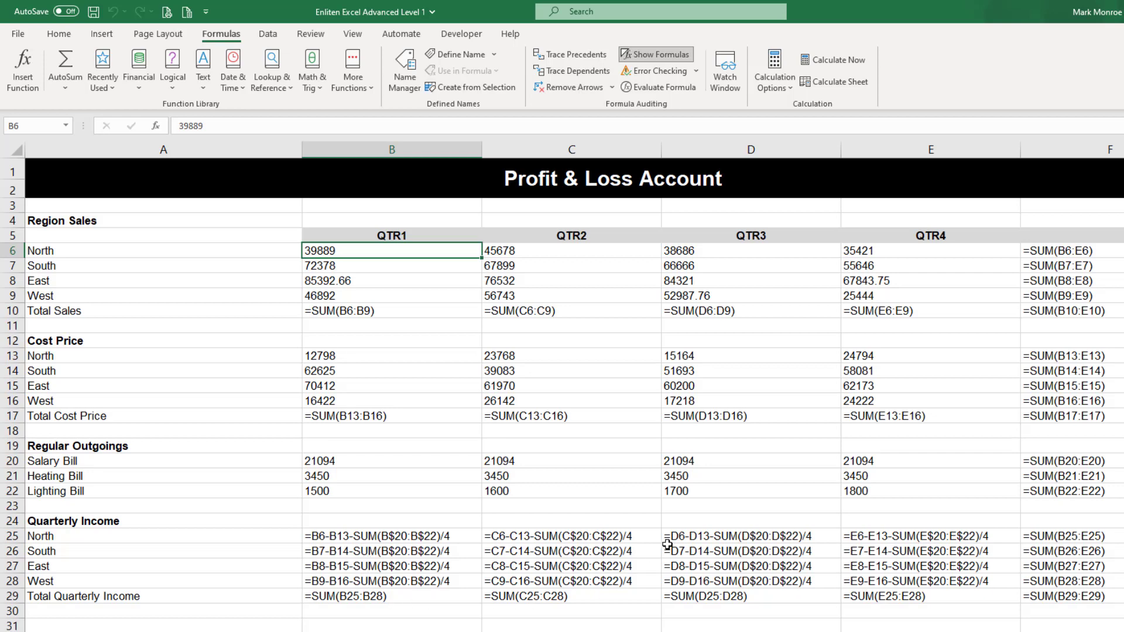
left_click(659, 56)
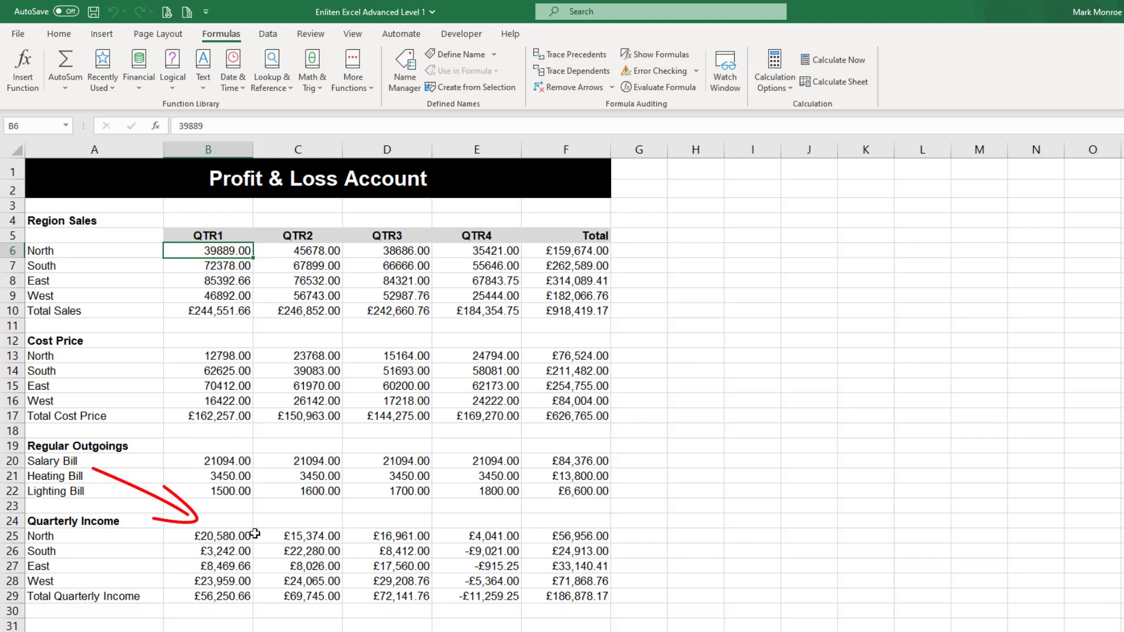
Step: Evaluate the North QTR1 quarterly income formula in B25 one part at a time through to its result, and close the evaluation
left_click(226, 536)
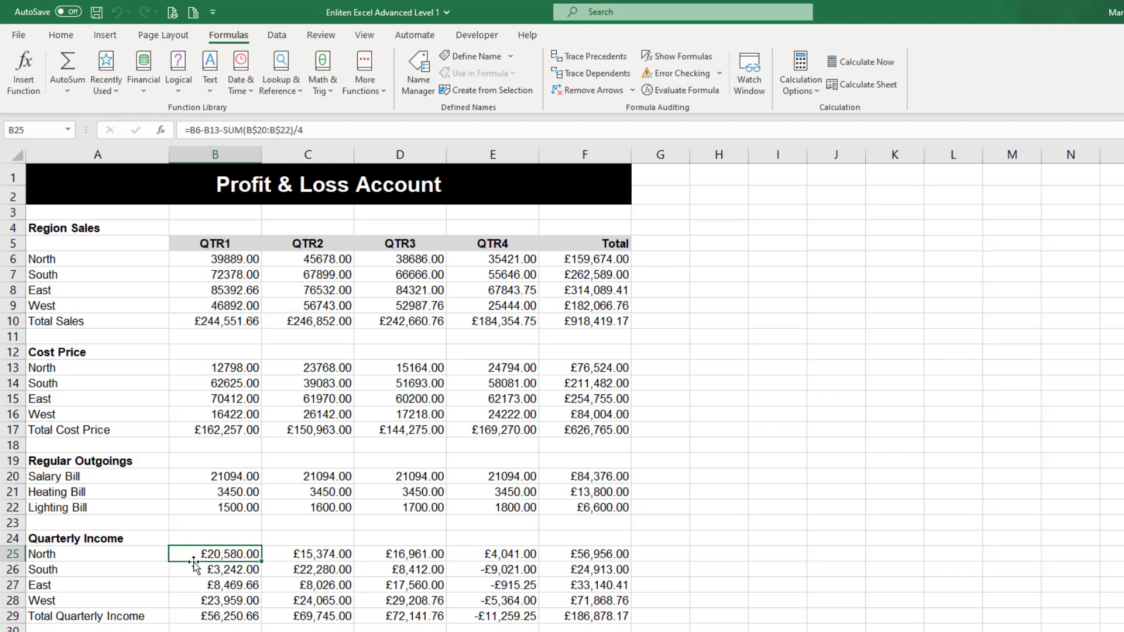
left_click(677, 94)
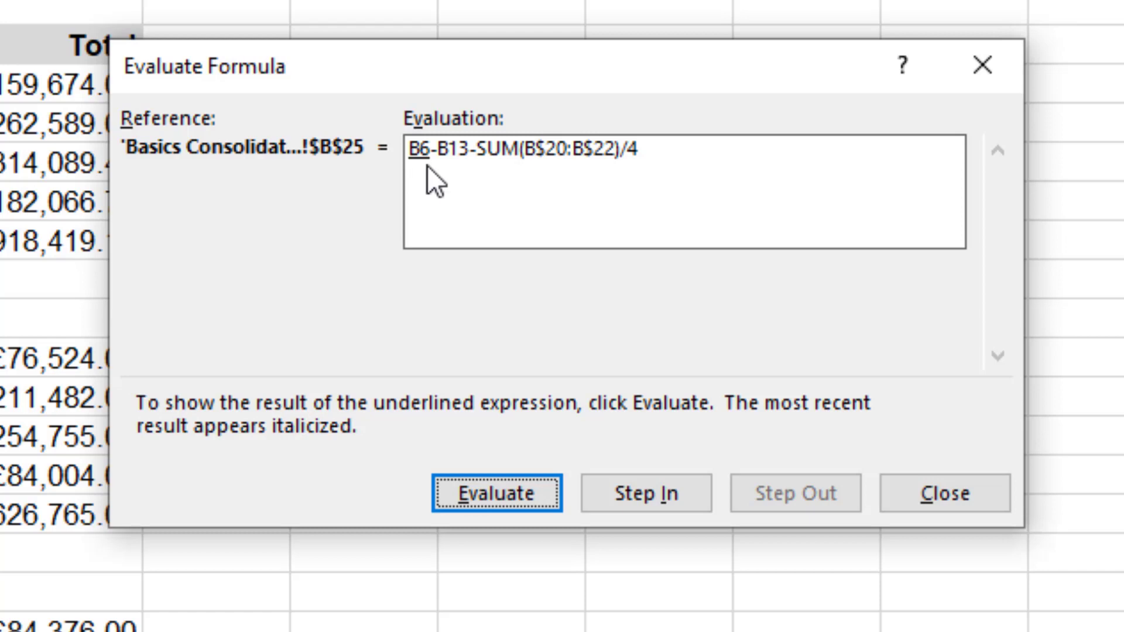
left_click(505, 490)
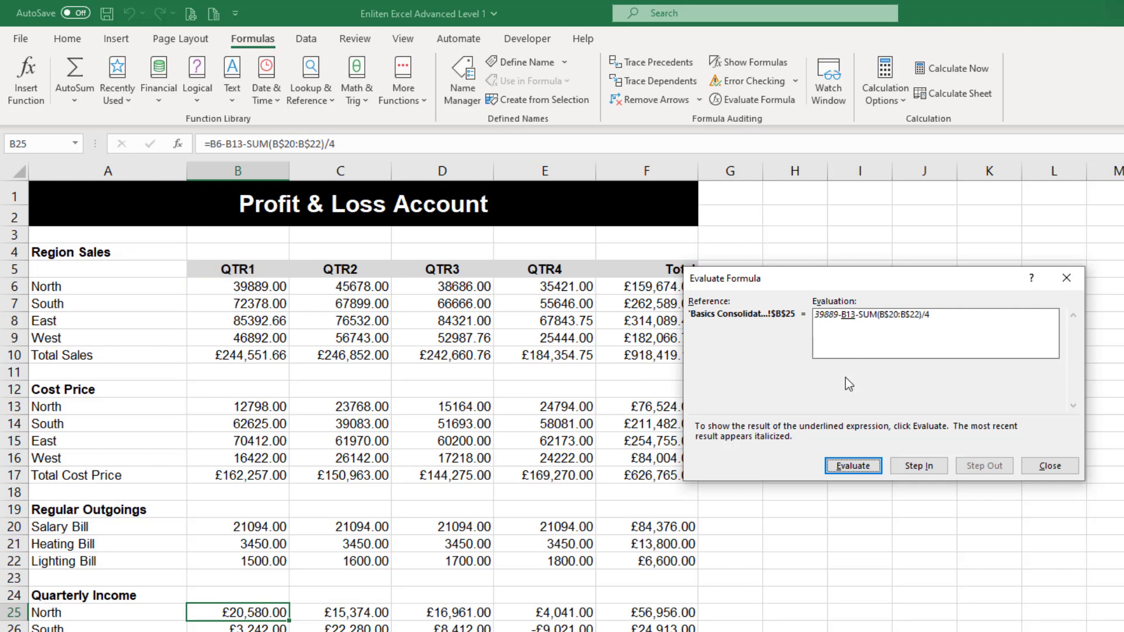
left_click(850, 471)
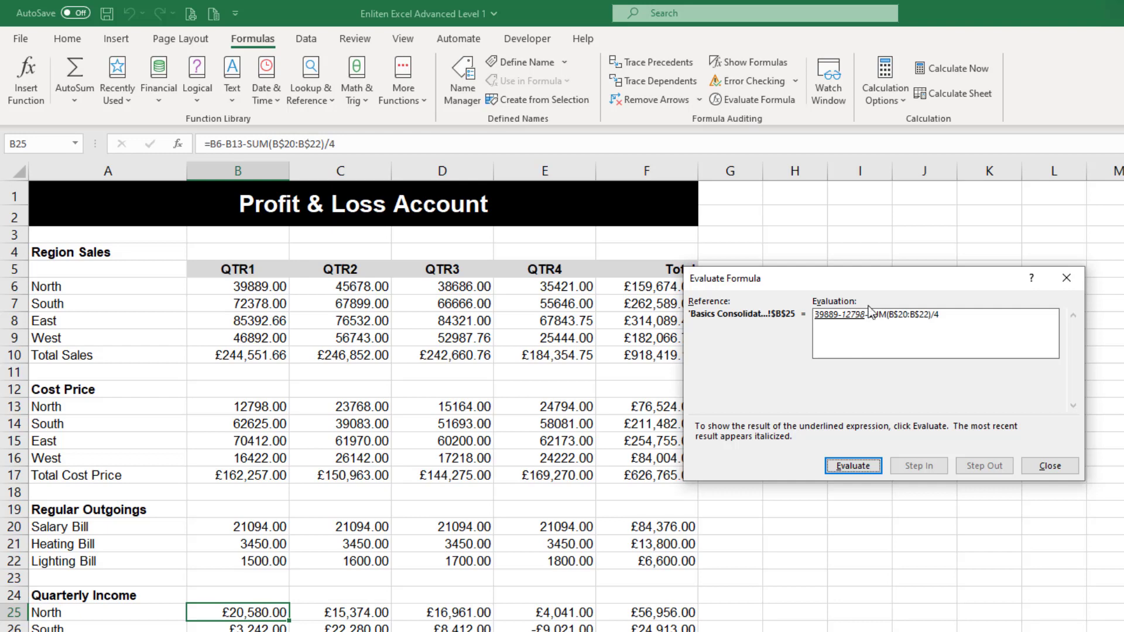
left_click(864, 472)
left_click(854, 466)
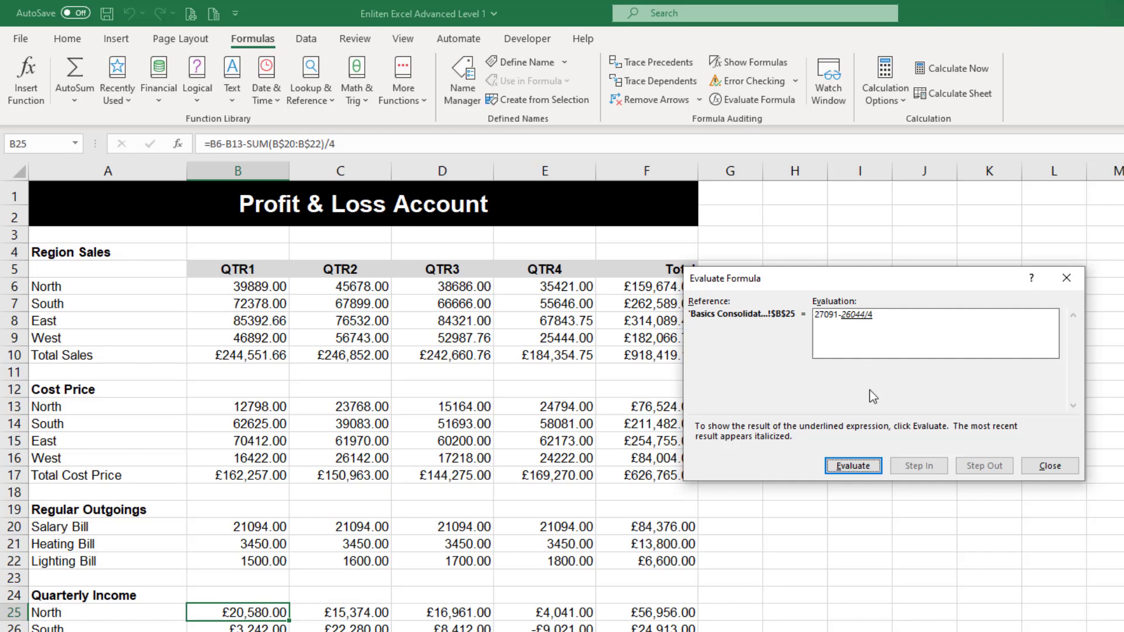
left_click(871, 467)
left_click(845, 468)
left_click(1053, 466)
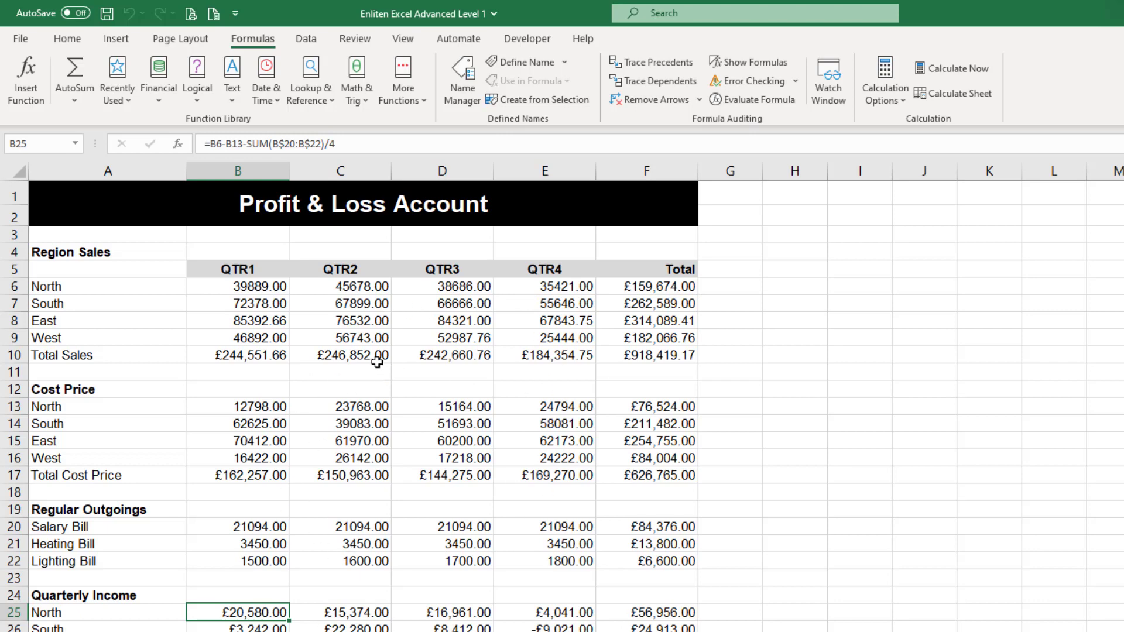
Step: Enter the deliberately faulty formula =D8+C5 in H7, adding a sales figure to the QTR2 heading
left_click(771, 303)
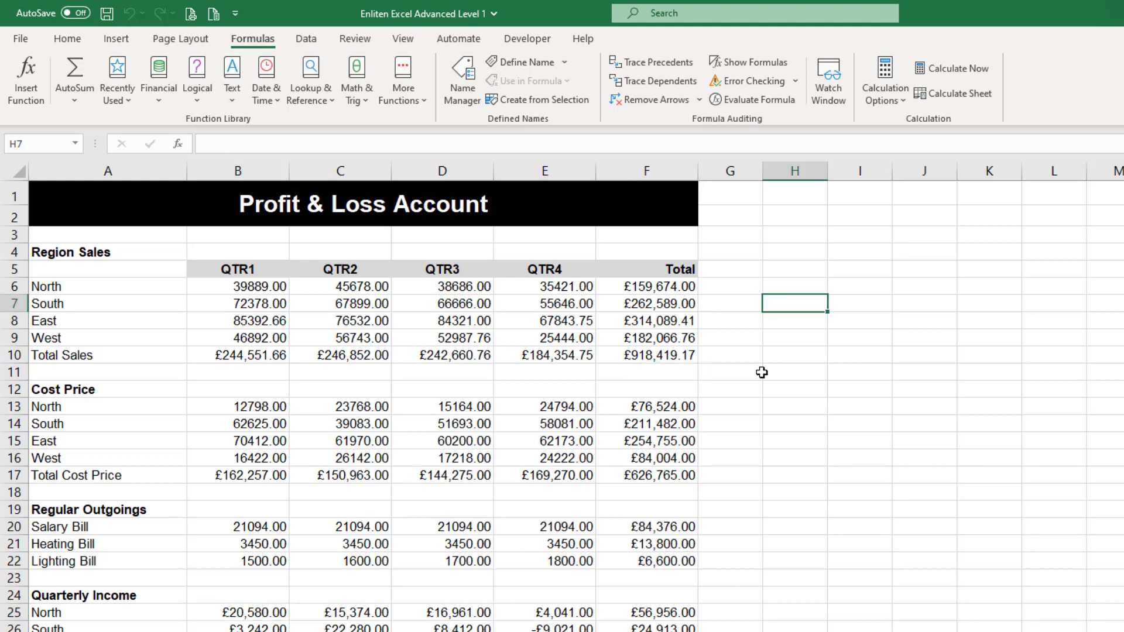
type("=")
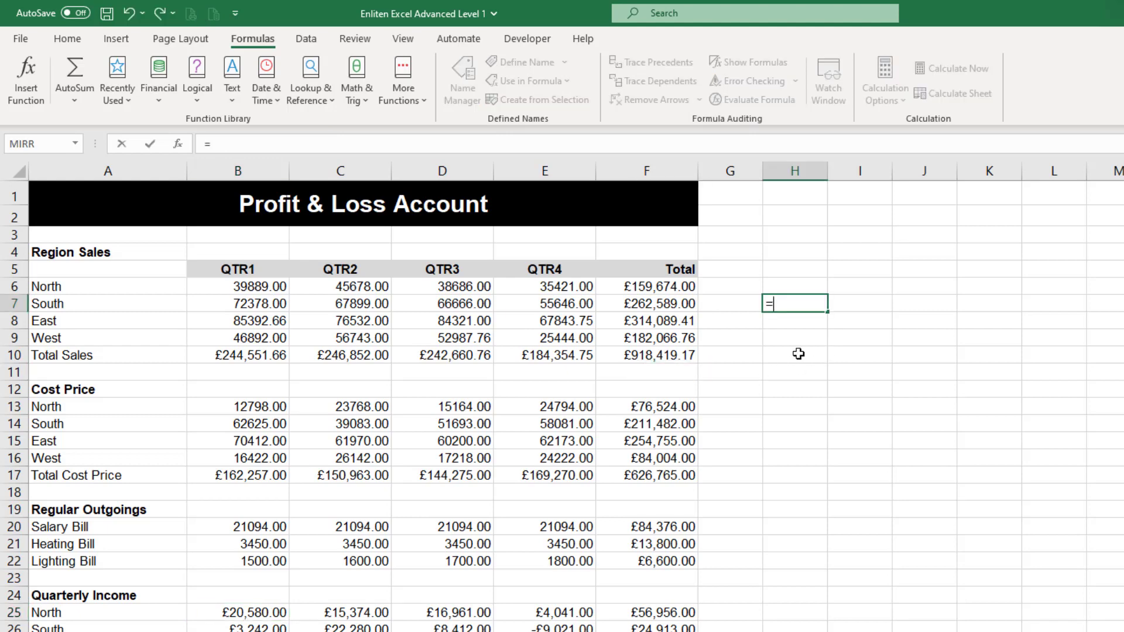
left_click(454, 329)
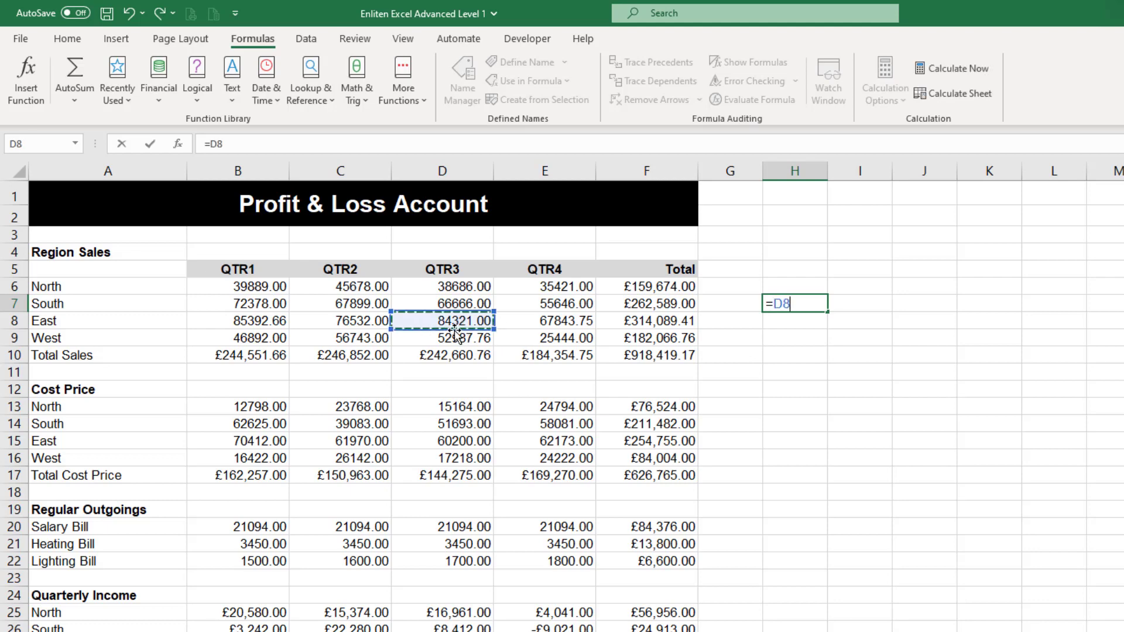
type("+")
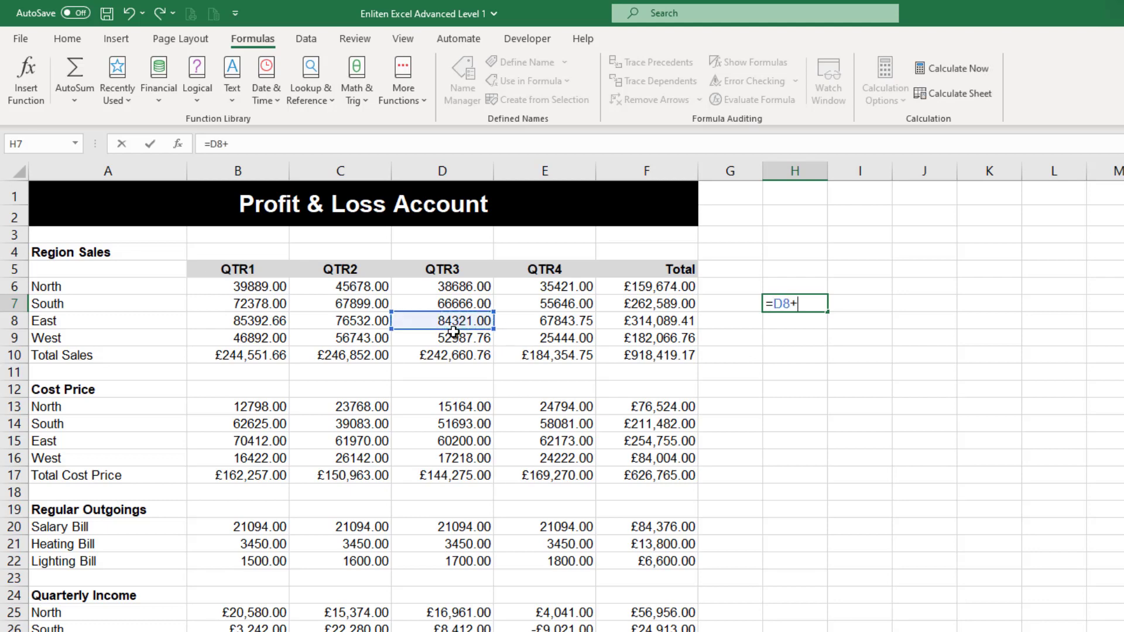
left_click(331, 269)
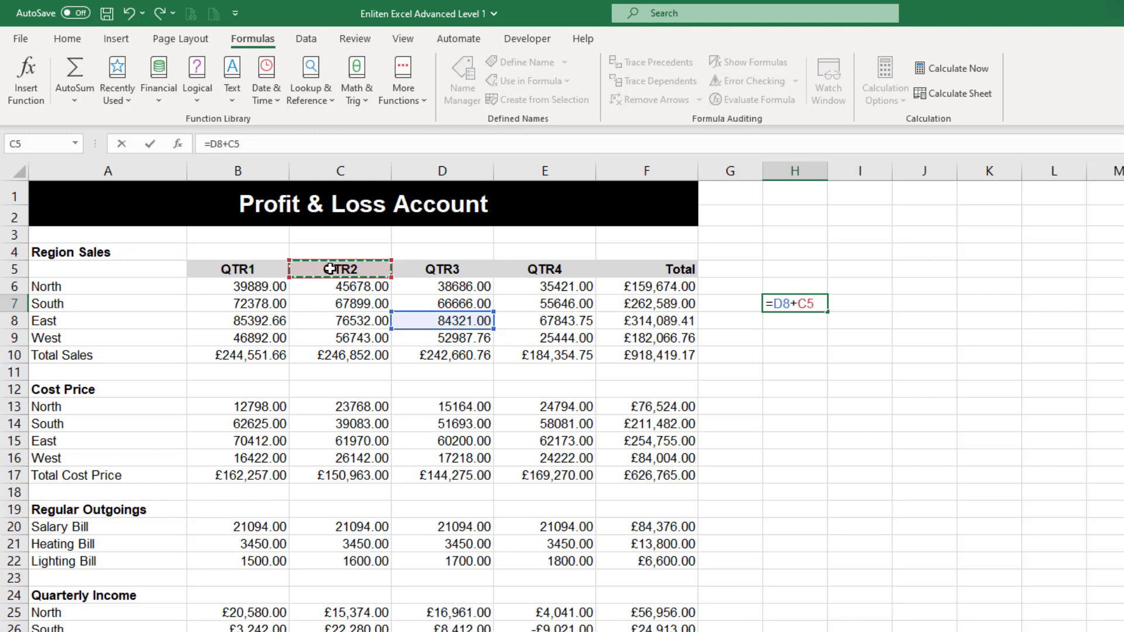
key("Return")
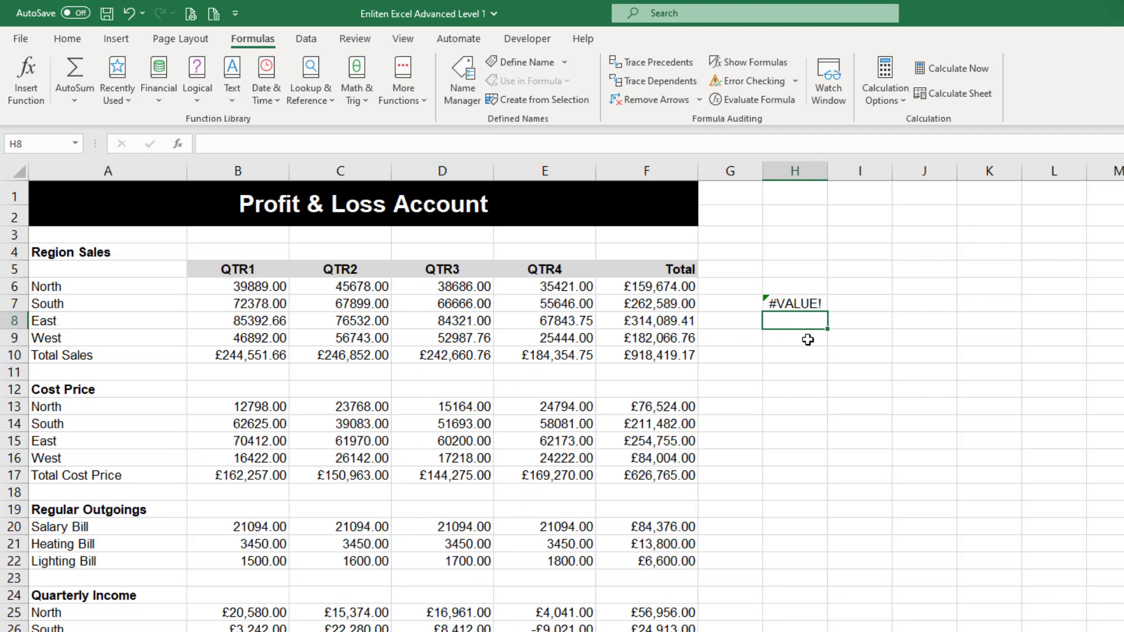
Step: Run Error Checking from cell A1 across the whole sheet and finish the check
left_click(749, 237)
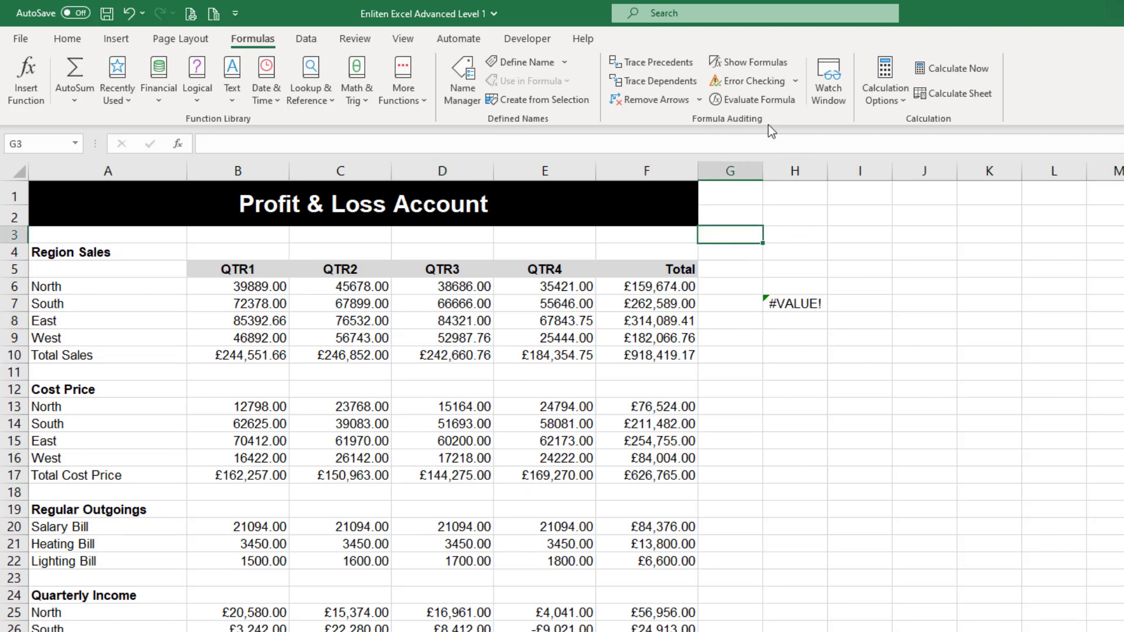
left_click(726, 218)
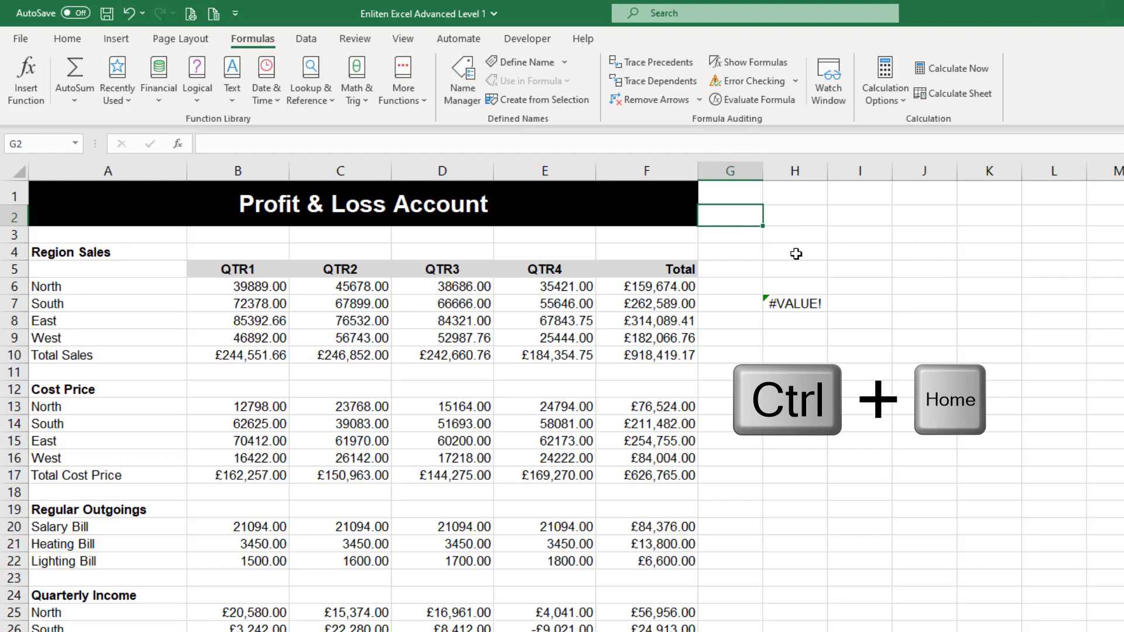
key("ctrl+Home")
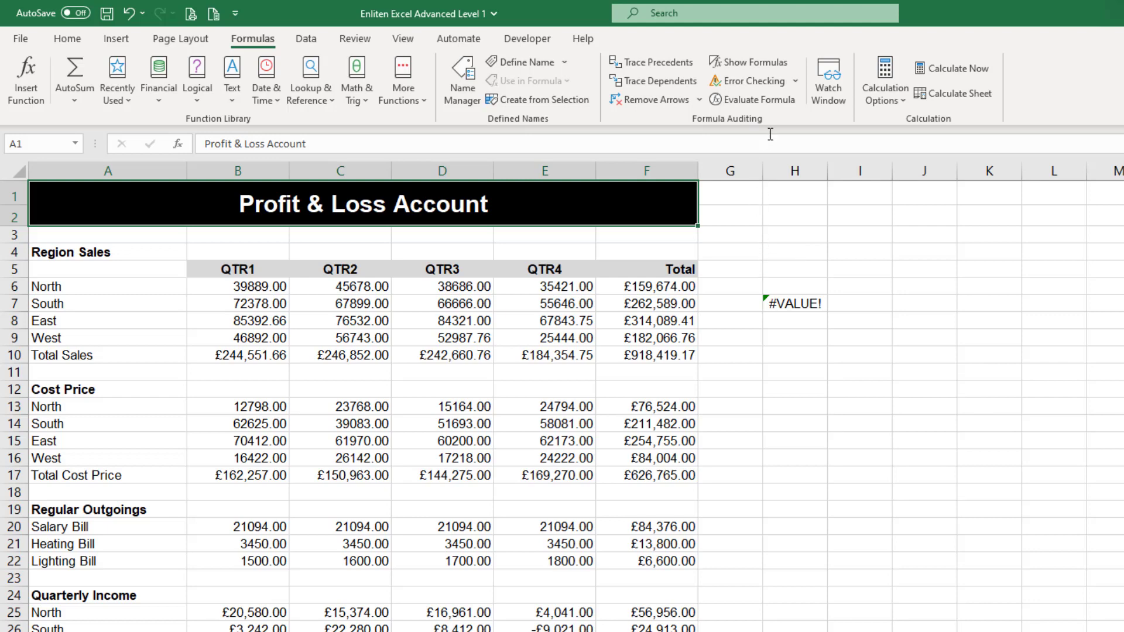
left_click(748, 80)
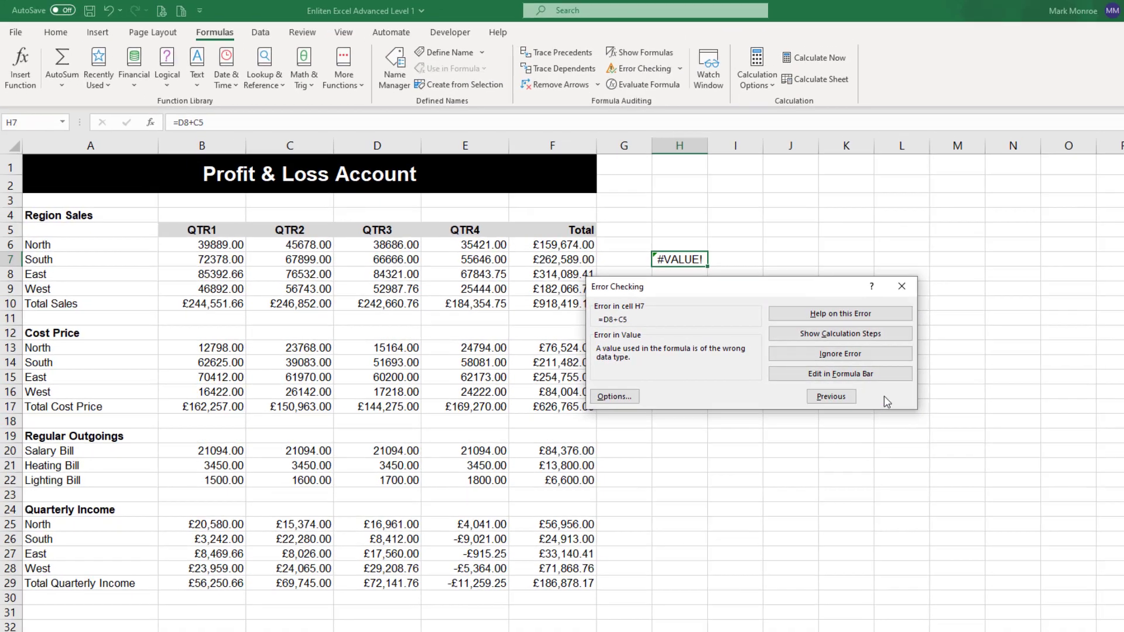
left_click(936, 424)
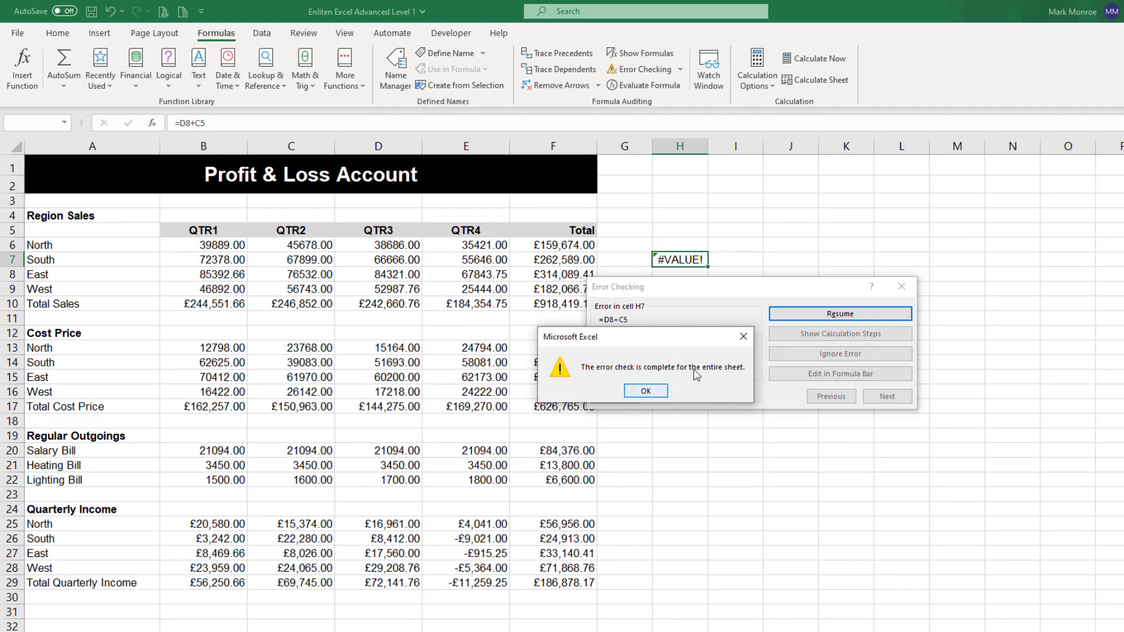
left_click(645, 391)
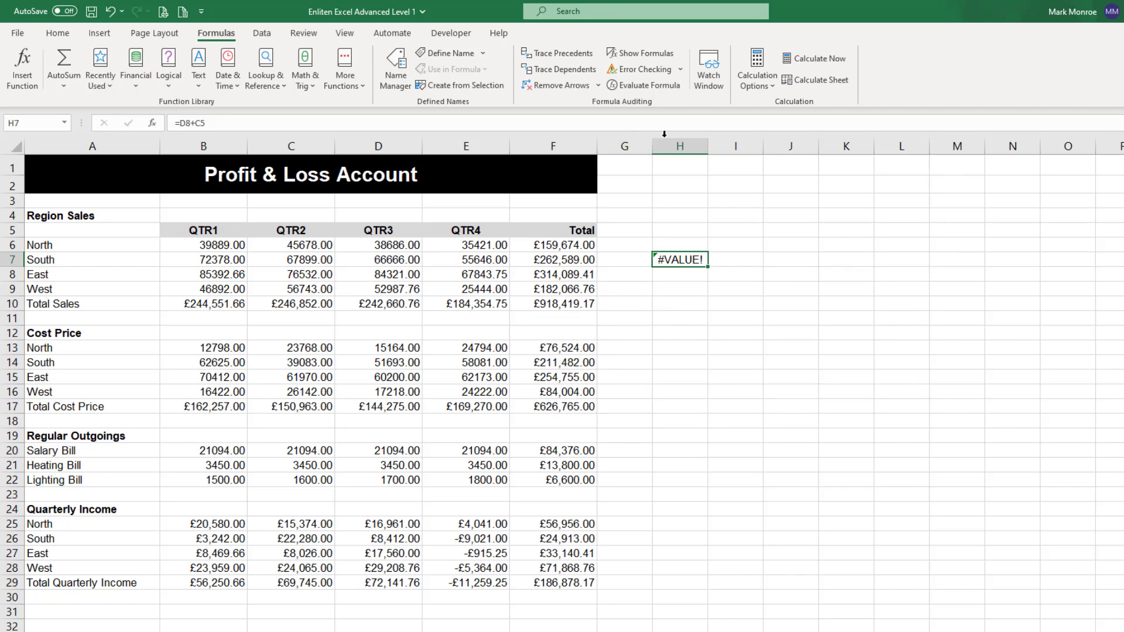
Step: Trace the error in H7 back to the cells its formula references
left_click(680, 71)
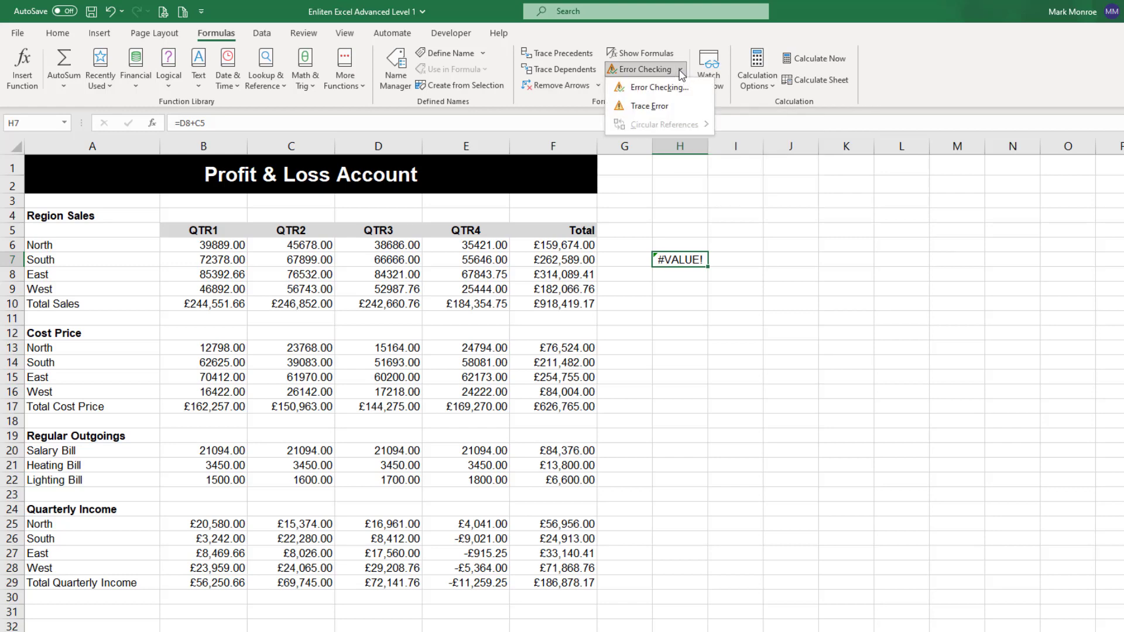
left_click(650, 106)
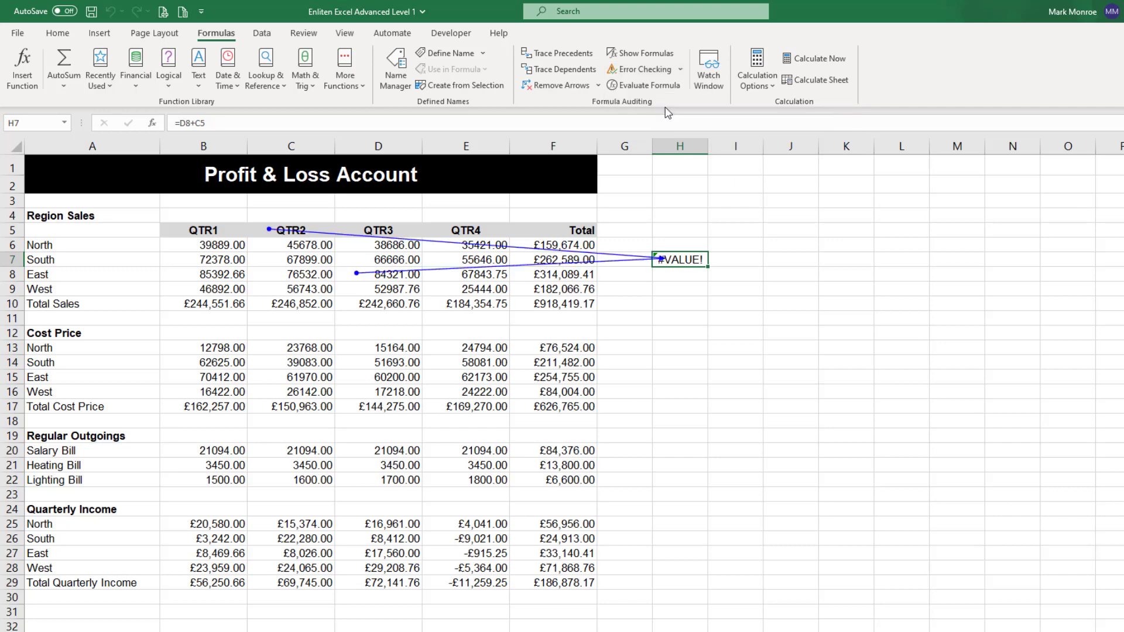